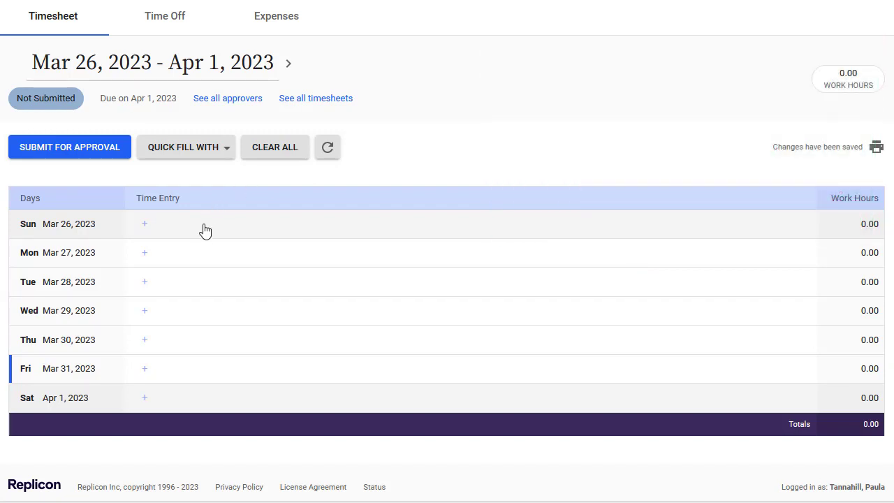
Add a time entry for Mon Mar 27, 2023 from 9:00 am to 5:00 pm.
{"action": "mouse_move", "coordinate": [170, 260]}
{"action": "left_click", "coordinate": [143, 262]}
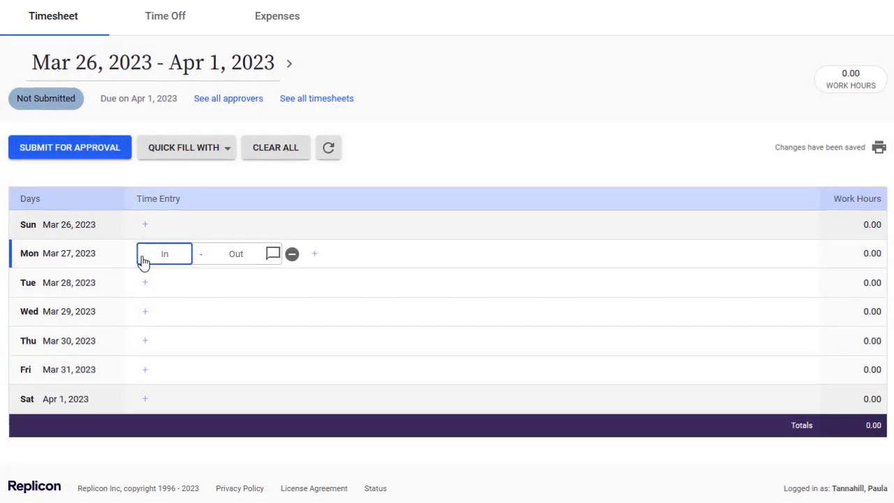
{"action": "type", "text": "9"}
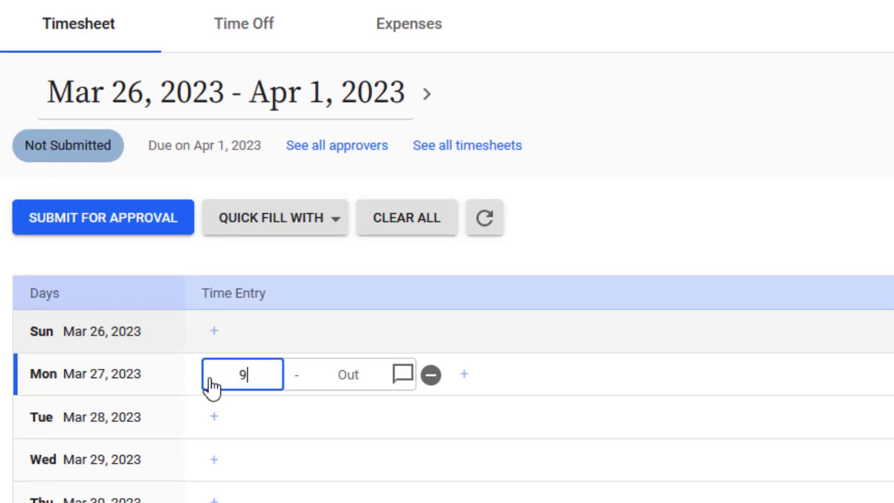
{"action": "left_click", "coordinate": [338, 376]}
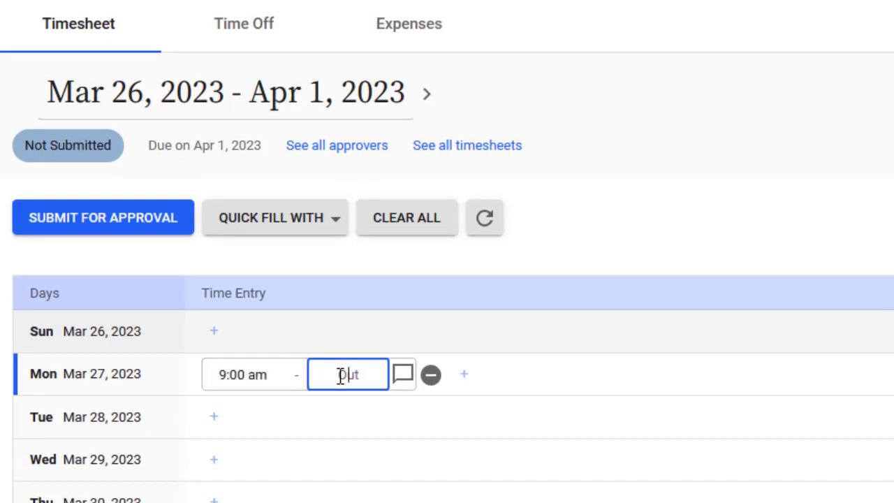
{"action": "type", "text": "5"}
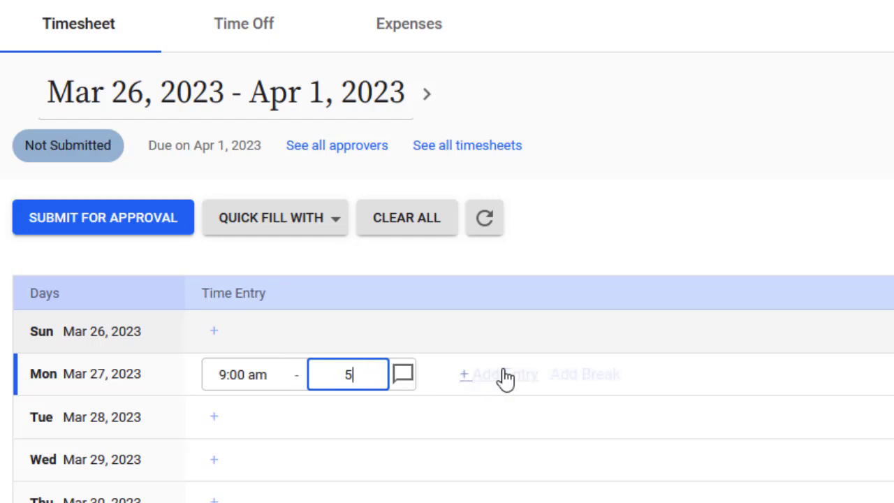
{"action": "left_click", "coordinate": [535, 335]}
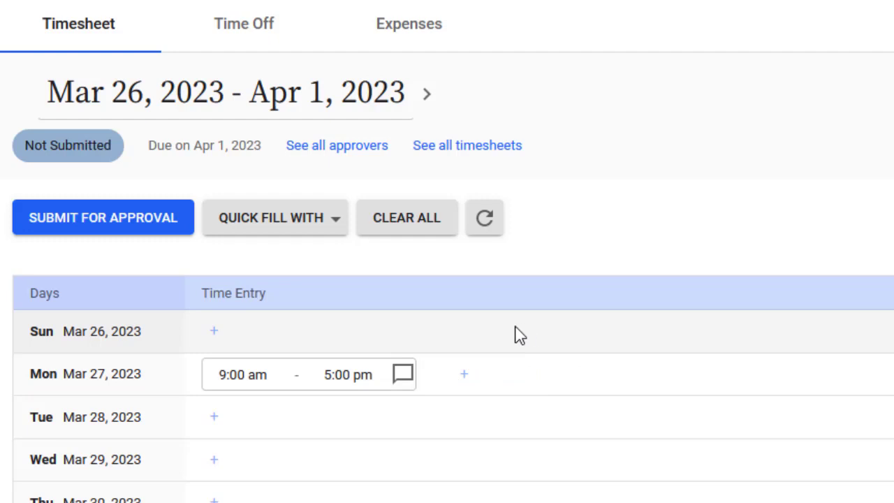
Re-enter the am/pm marker of Monday's out time as pm.
{"action": "left_click", "coordinate": [361, 374]}
{"action": "left_click", "coordinate": [363, 377]}
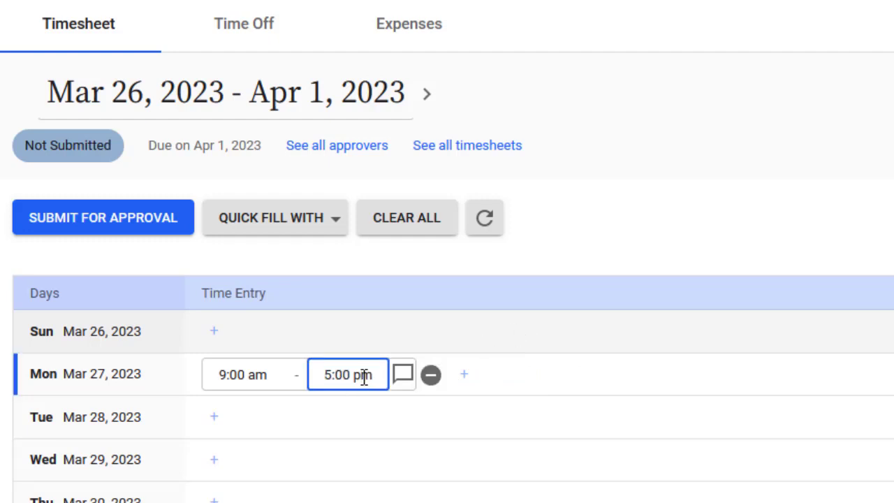
{"action": "key", "text": "BackSpace"}
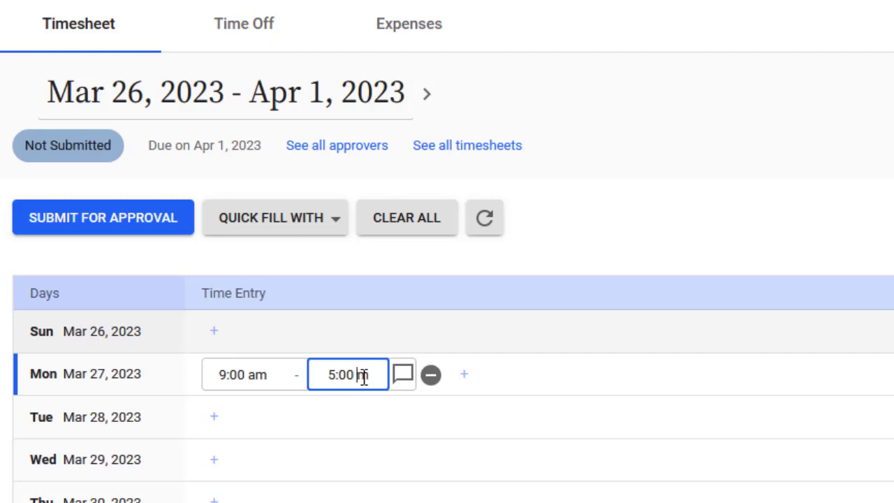
{"action": "type", "text": "p"}
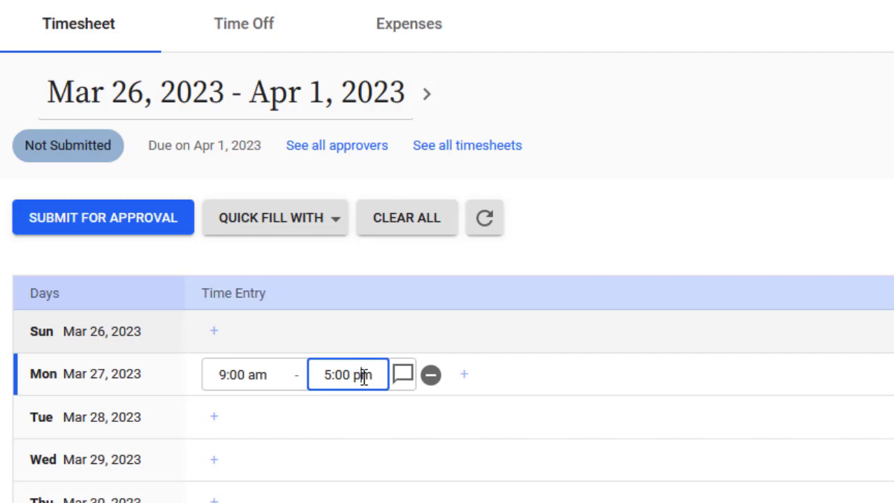
{"action": "left_click", "coordinate": [400, 335]}
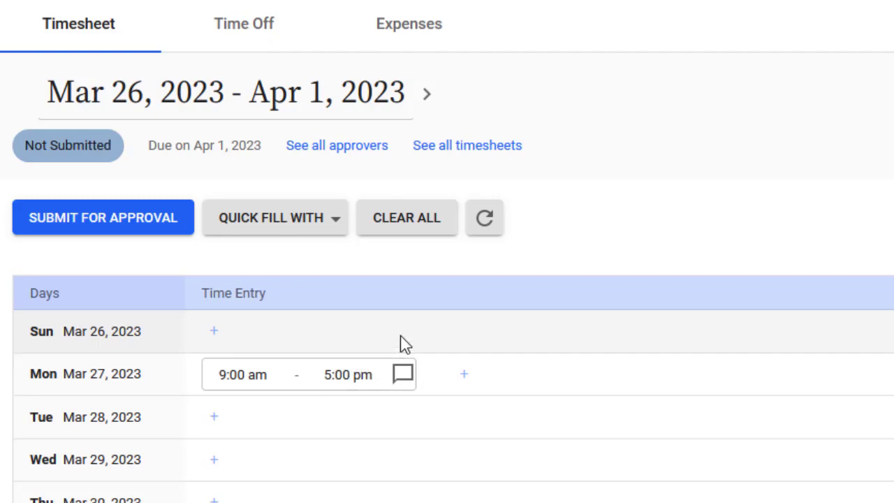
Add the comment "New week!" to Monday's 9:00 am to 5:00 pm time entry.
{"action": "left_click", "coordinate": [403, 375]}
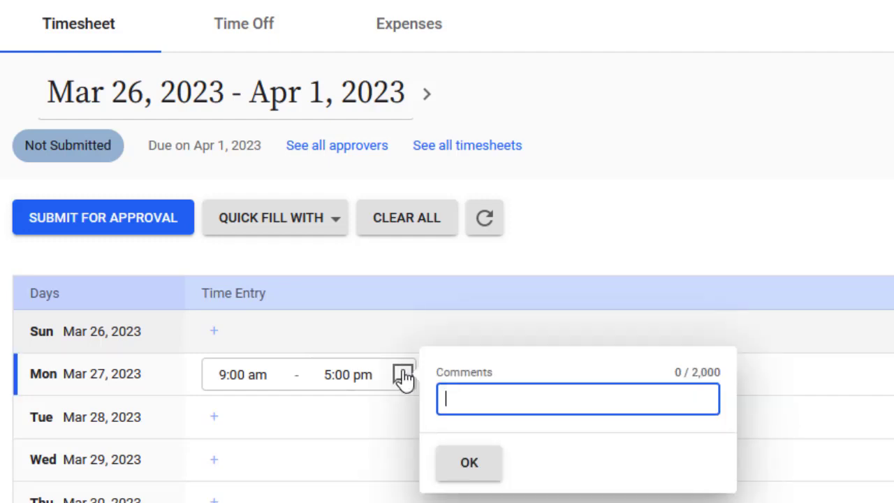
{"action": "type", "text": "New week"}
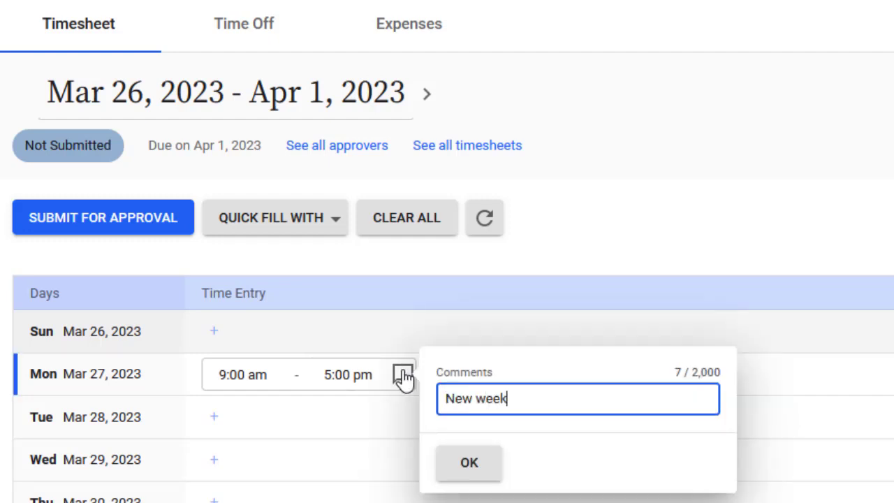
{"action": "type", "text": "!"}
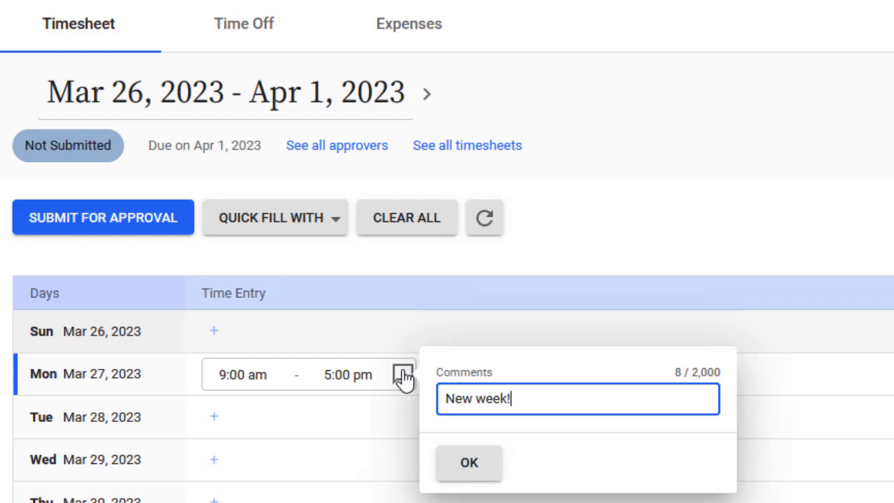
{"action": "left_click", "coordinate": [466, 462]}
Add a break on Monday that starts at 12:00 pm and ends at 1.
{"action": "mouse_move", "coordinate": [470, 384]}
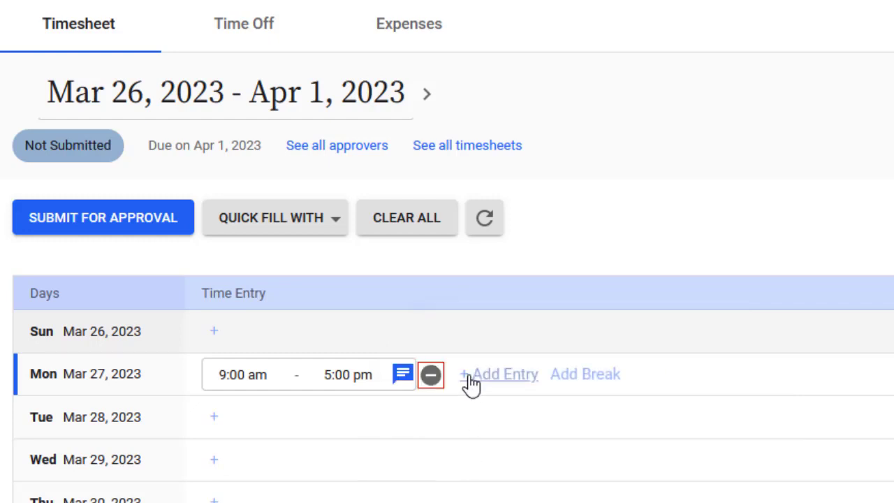
{"action": "left_click", "coordinate": [585, 384]}
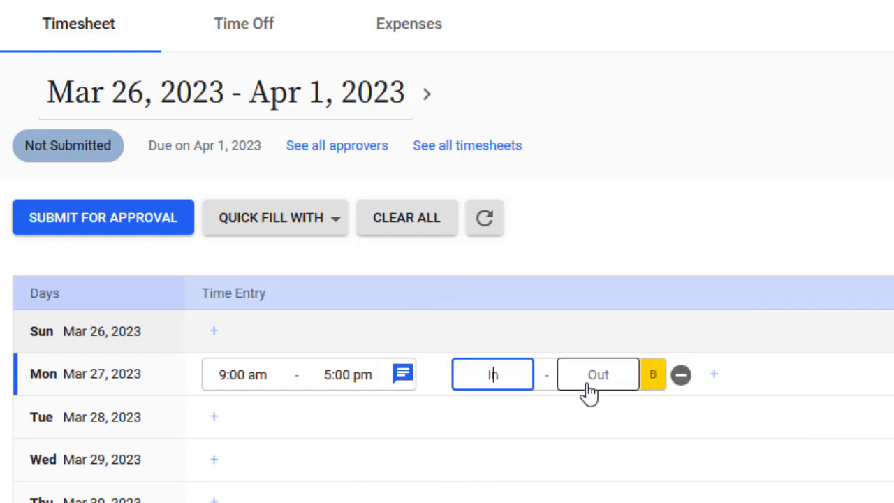
{"action": "type", "text": "12"}
{"action": "left_click", "coordinate": [587, 382]}
{"action": "type", "text": "1"}
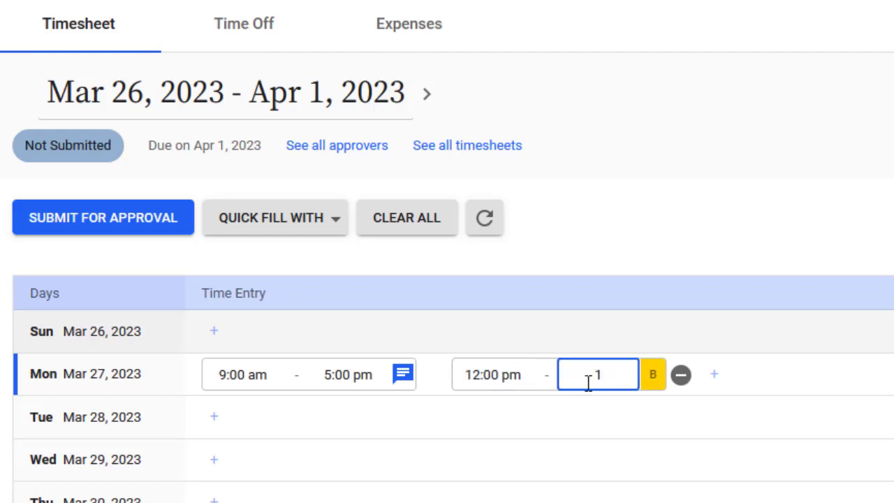
{"action": "left_click", "coordinate": [625, 351]}
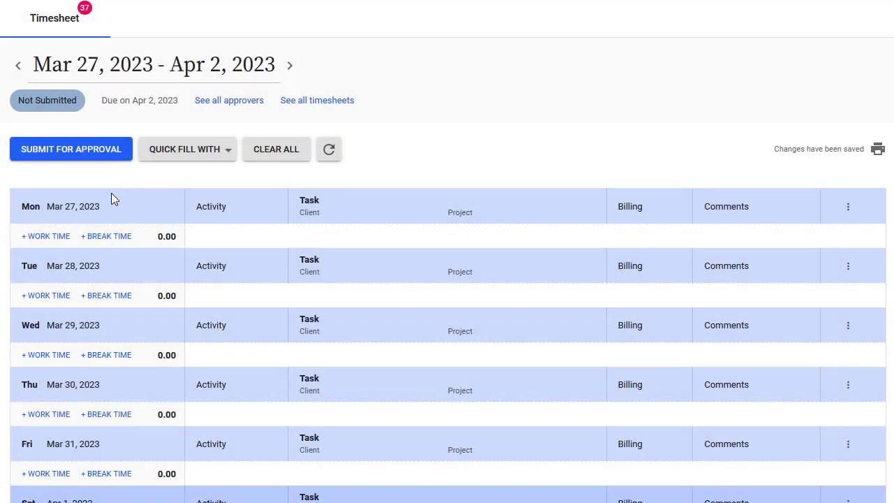
In the Mar 27 - Apr 2, 2023 timesheet, add Monday work time from 9:00 am to 5:00 pm.
{"action": "left_click", "coordinate": [28, 237]}
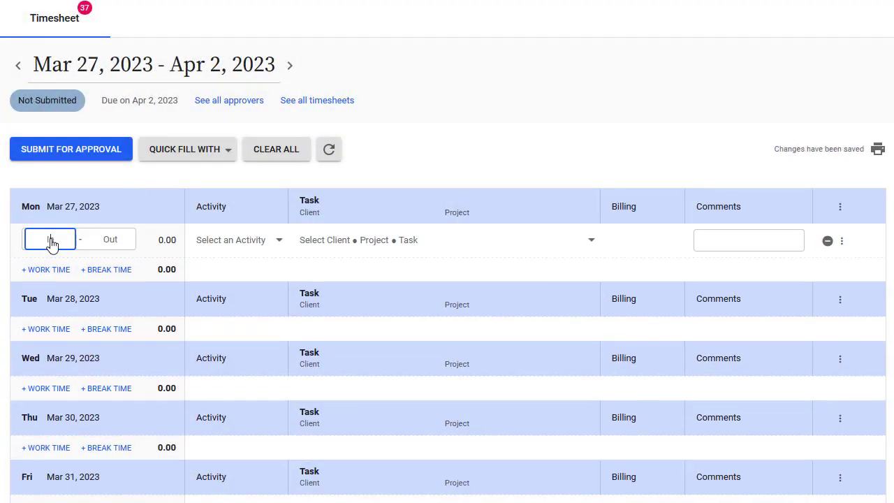
{"action": "type", "text": "9"}
{"action": "left_click", "coordinate": [100, 242]}
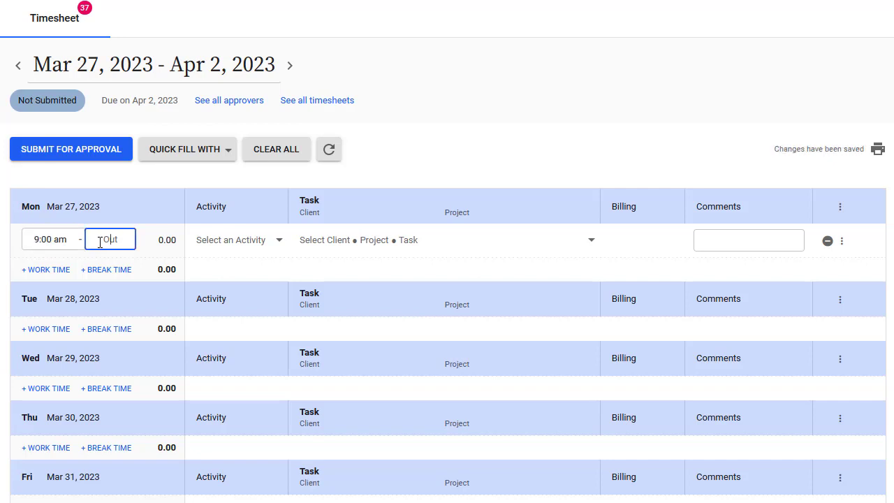
{"action": "type", "text": "5"}
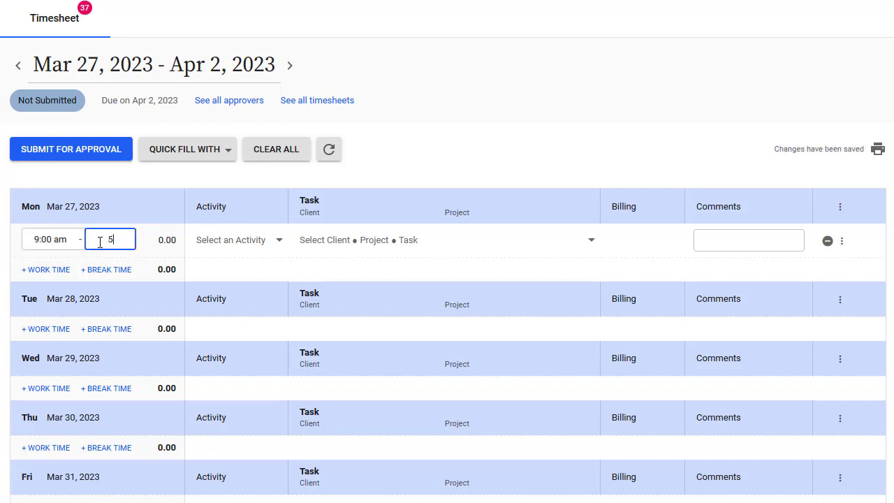
Assign Monday's work time to Advantage Technologies, project Evaluation of Billing Systems, task Discovery, with billing set to Billable Project Rate.
{"action": "left_click", "coordinate": [583, 243]}
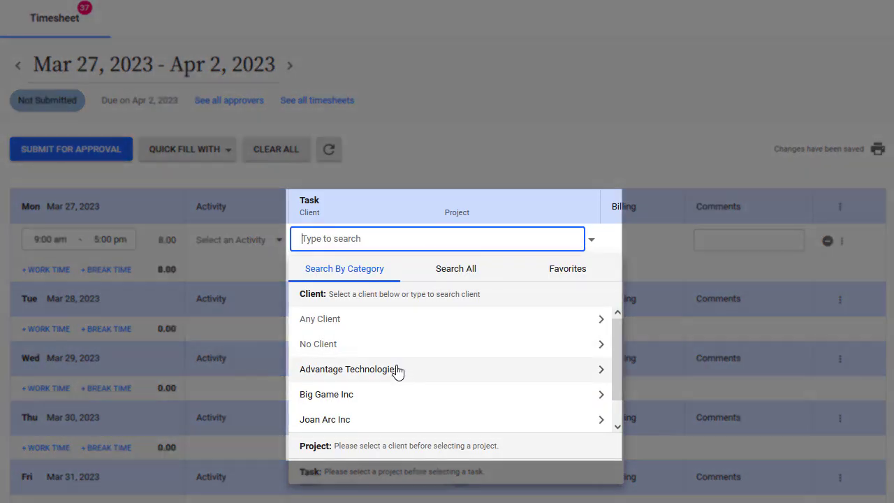
{"action": "left_click", "coordinate": [398, 370]}
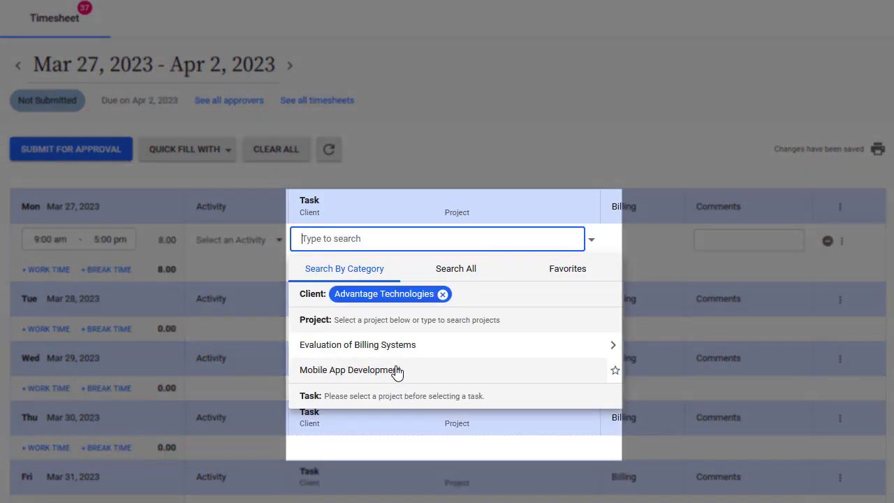
{"action": "left_click", "coordinate": [369, 352]}
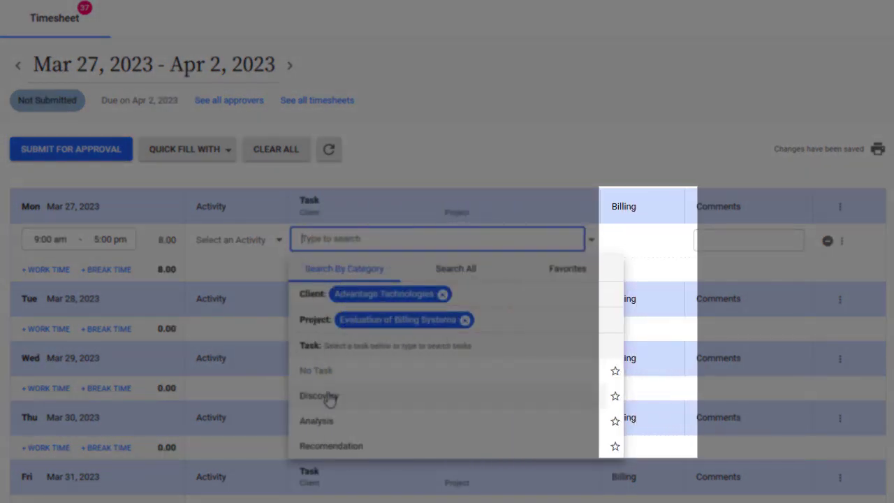
{"action": "left_click", "coordinate": [324, 395]}
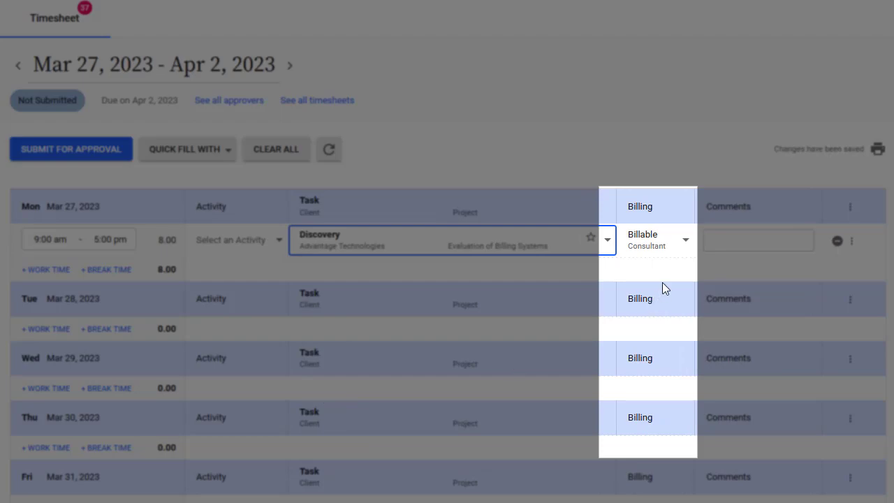
{"action": "left_click", "coordinate": [684, 240]}
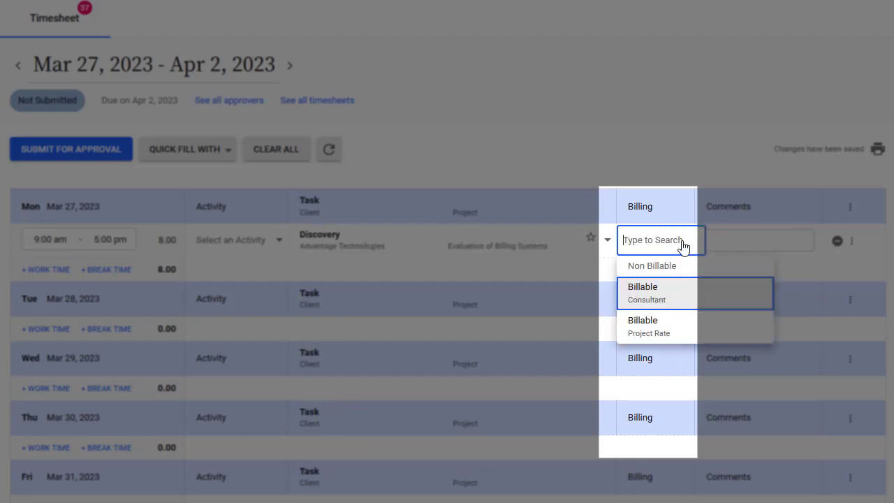
{"action": "left_click", "coordinate": [652, 331]}
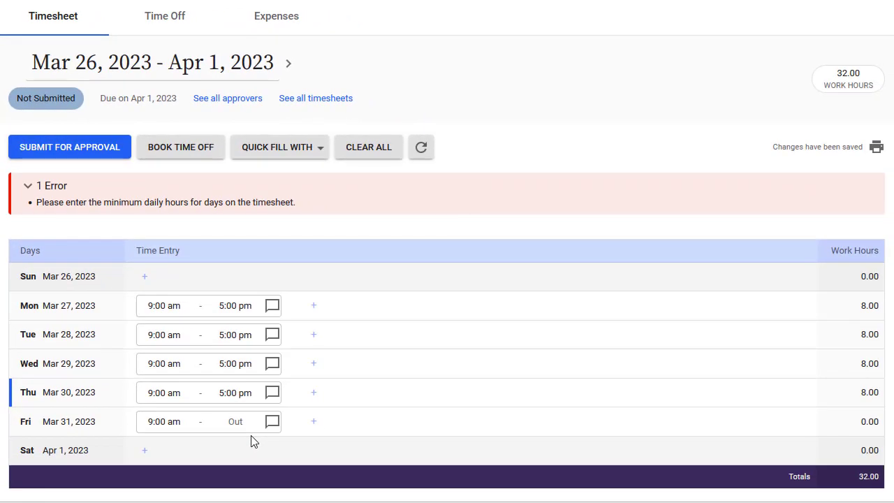
Set Friday Mar 31's out time to 5:00 pm and refresh the timesheet to revalidate it.
{"action": "left_click", "coordinate": [235, 422]}
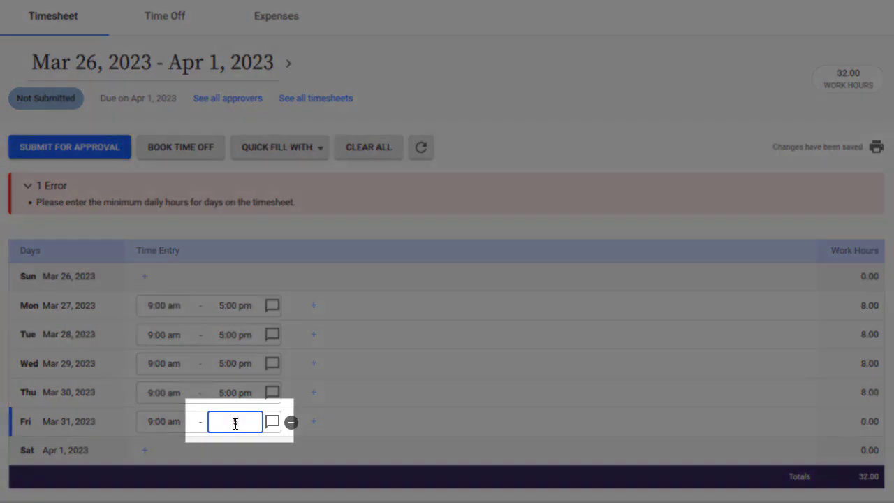
{"action": "type", "text": "5:00 pm"}
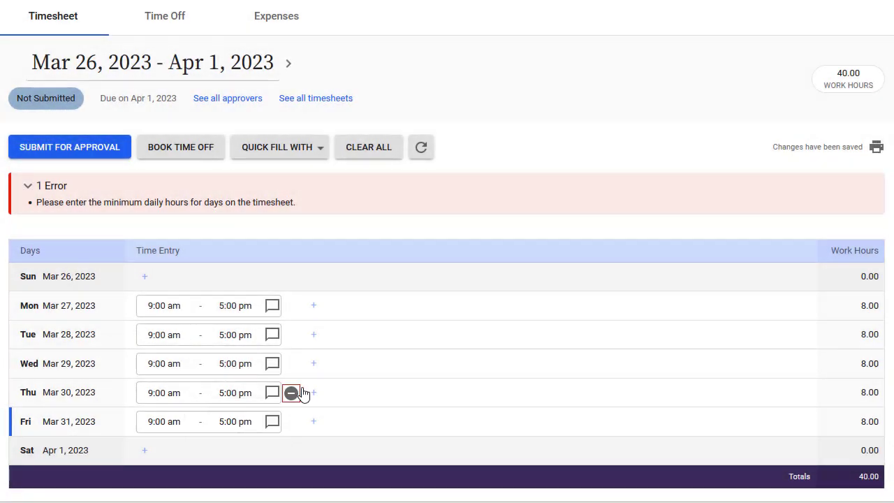
{"action": "left_click", "coordinate": [421, 154]}
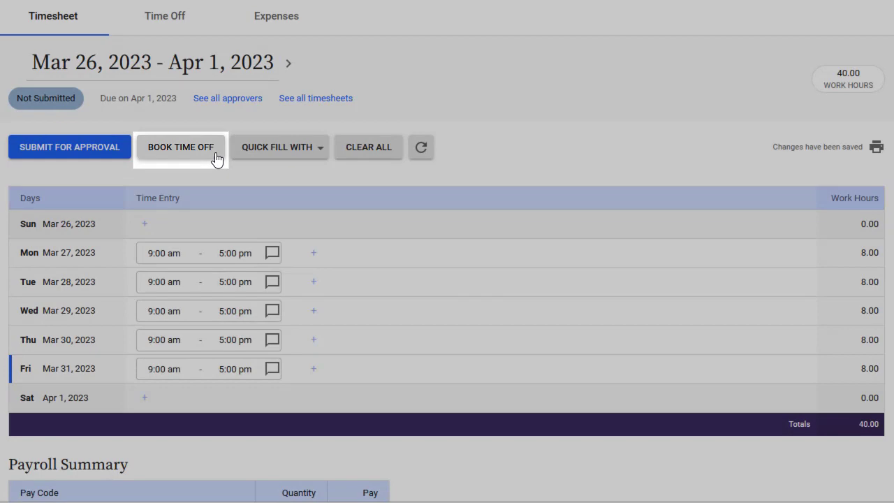
Draft a Sick time-off booking for Mar 31, 2023 and cancel it without submitting.
{"action": "left_click", "coordinate": [216, 155]}
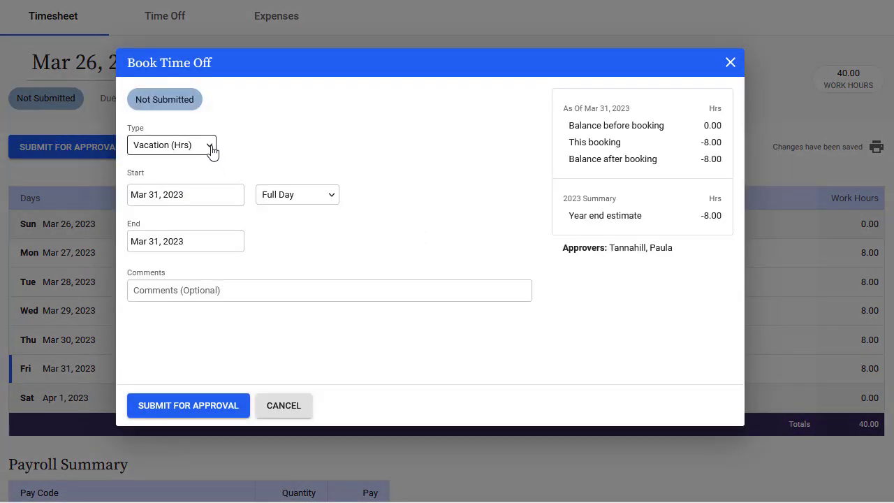
{"action": "left_click", "coordinate": [213, 151]}
{"action": "left_click", "coordinate": [195, 183]}
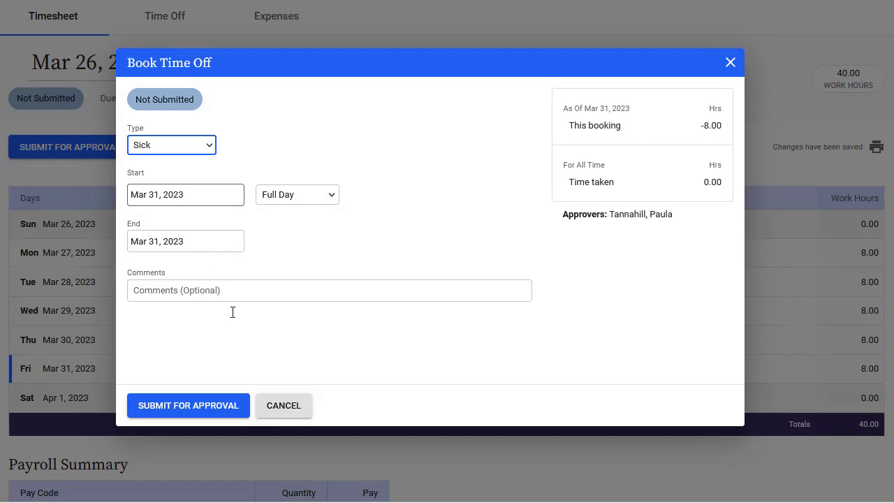
{"action": "left_click", "coordinate": [282, 412]}
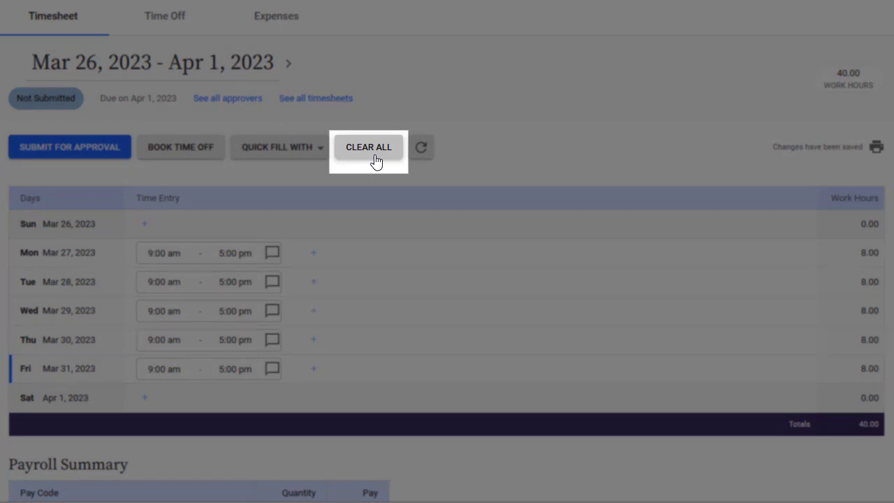
Look through the quick-fill options and the timesheet's approvers without applying any change.
{"action": "left_click", "coordinate": [318, 155]}
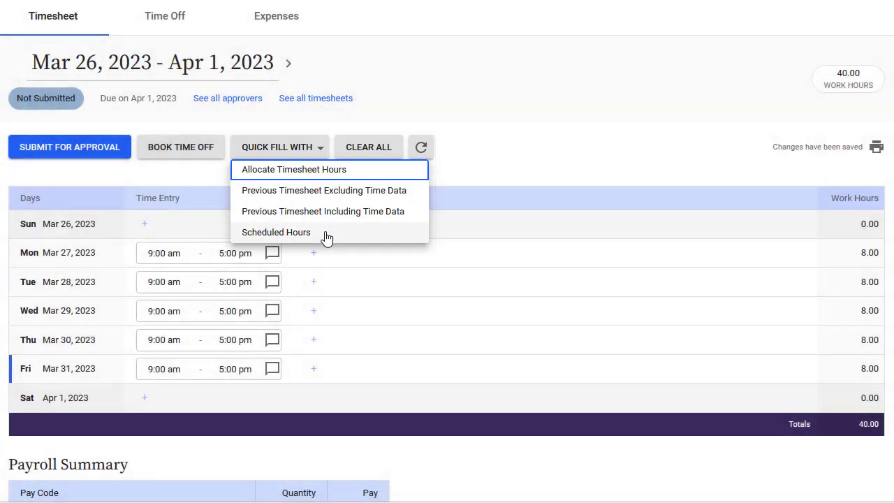
{"action": "left_click", "coordinate": [447, 180]}
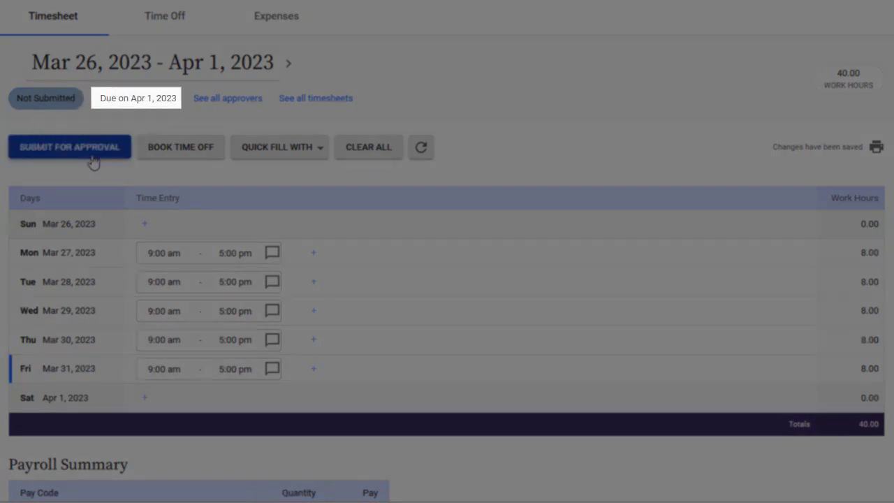
{"action": "left_click", "coordinate": [217, 105]}
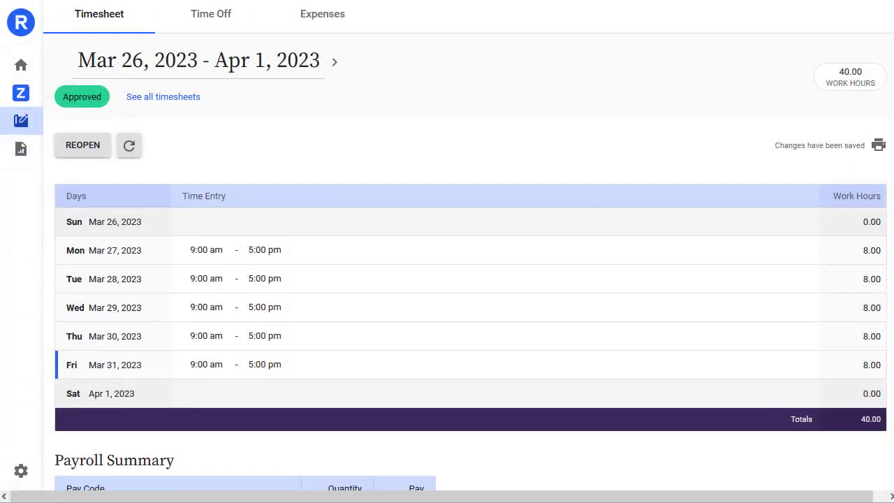
{"action": "scroll", "coordinate": [446, 279], "scroll_direction": "down", "scroll_amount": 1}
{"action": "scroll", "coordinate": [446, 279], "scroll_direction": "down", "scroll_amount": 4}
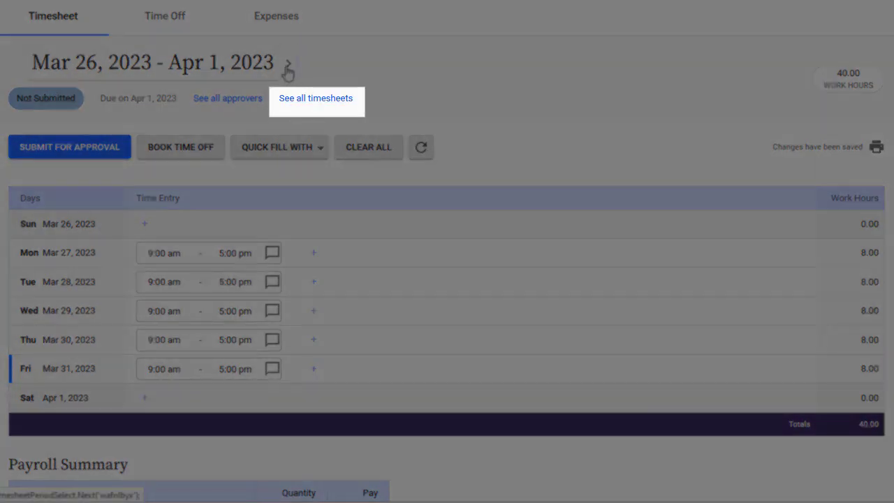
Open the account settings and bring up the choices for the default timesheet to display.
{"action": "left_click", "coordinate": [272, 66]}
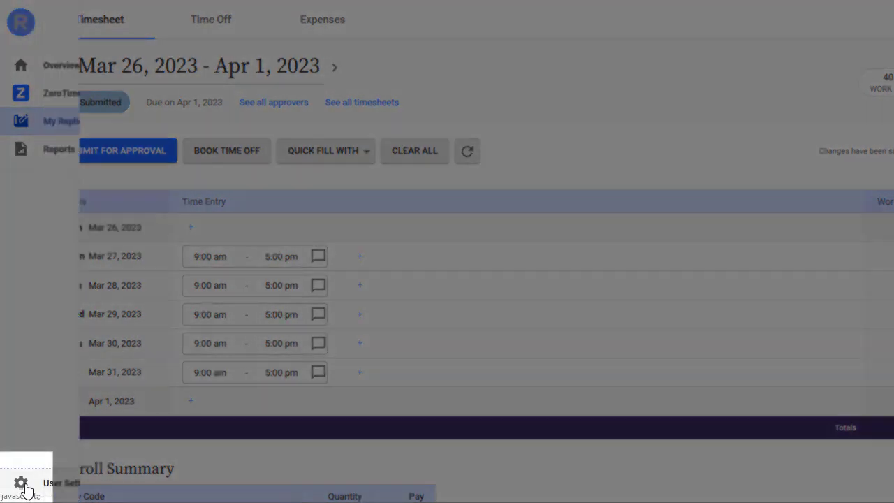
{"action": "left_click", "coordinate": [27, 491]}
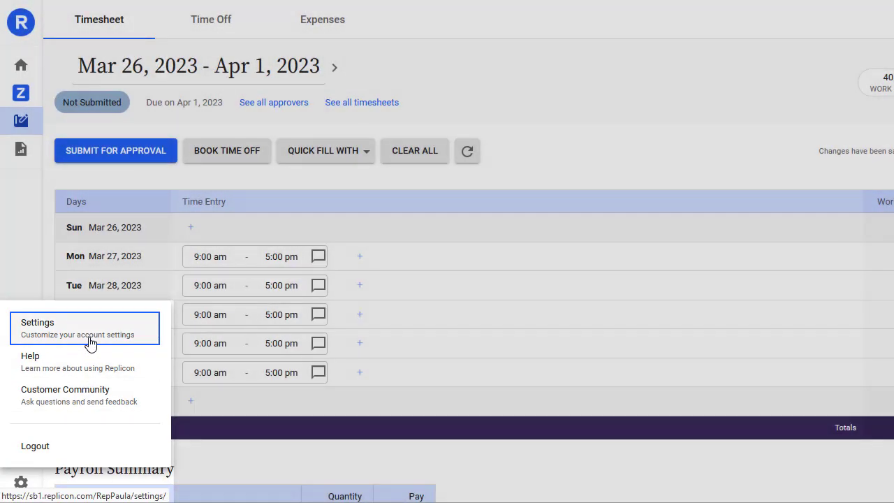
{"action": "left_click", "coordinate": [90, 338]}
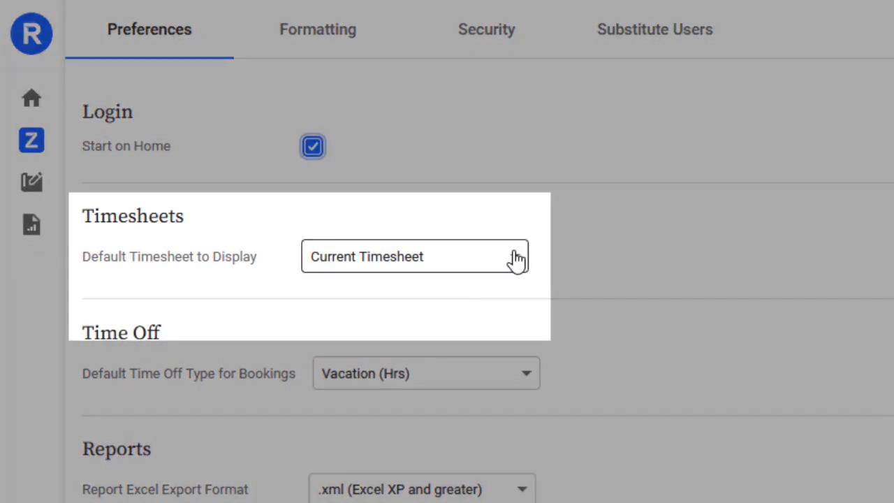
{"action": "left_click", "coordinate": [515, 258]}
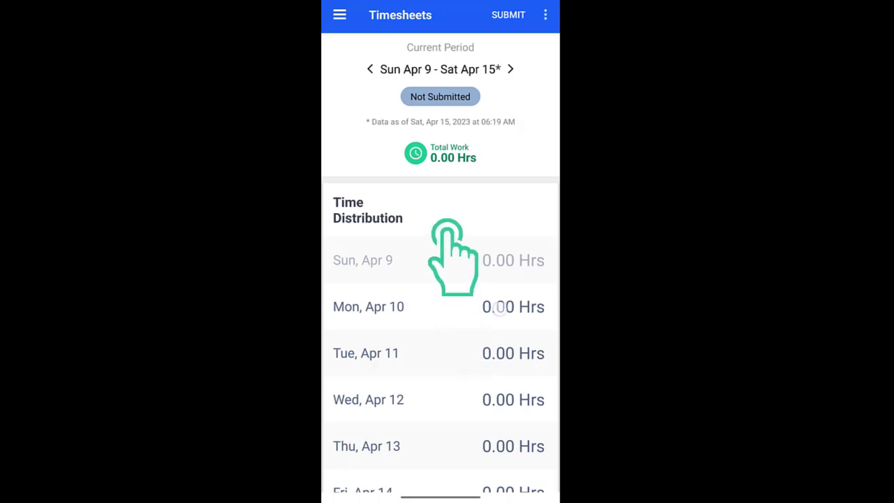
In the Replicon mobile app, start a time entry for Mon, Apr 10 with project Evaluation of Billing Systems and task Discovery.
{"action": "left_click", "coordinate": [500, 310]}
{"action": "left_click", "coordinate": [424, 120]}
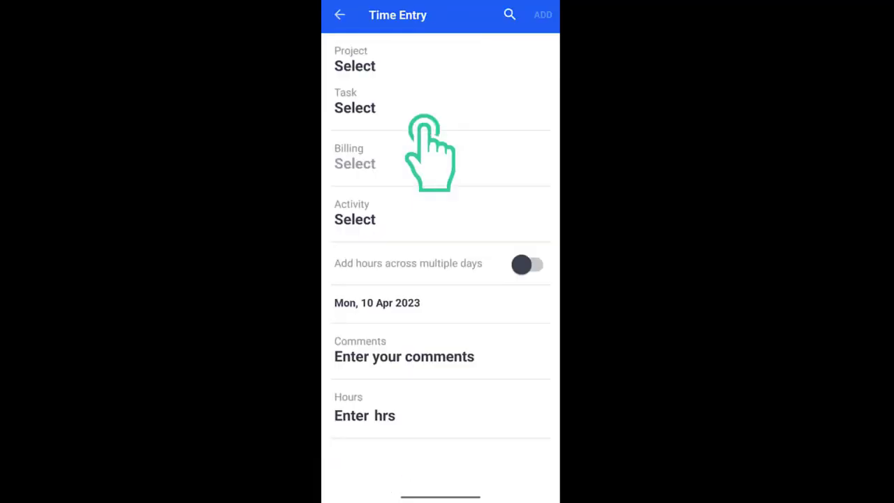
{"action": "left_click", "coordinate": [392, 61]}
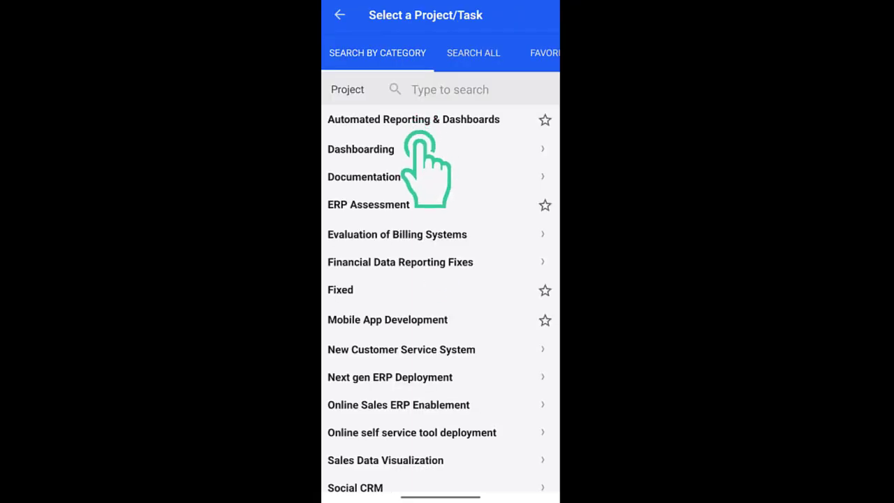
{"action": "left_click", "coordinate": [396, 234]}
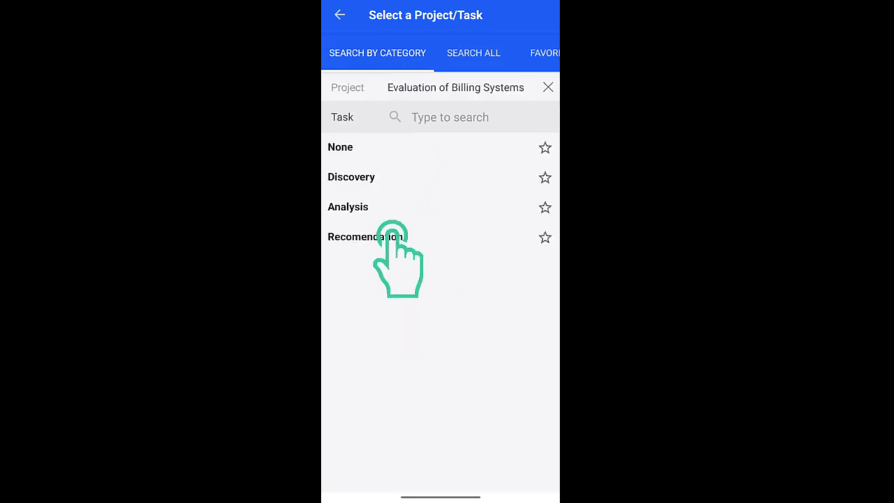
{"action": "left_click", "coordinate": [377, 179]}
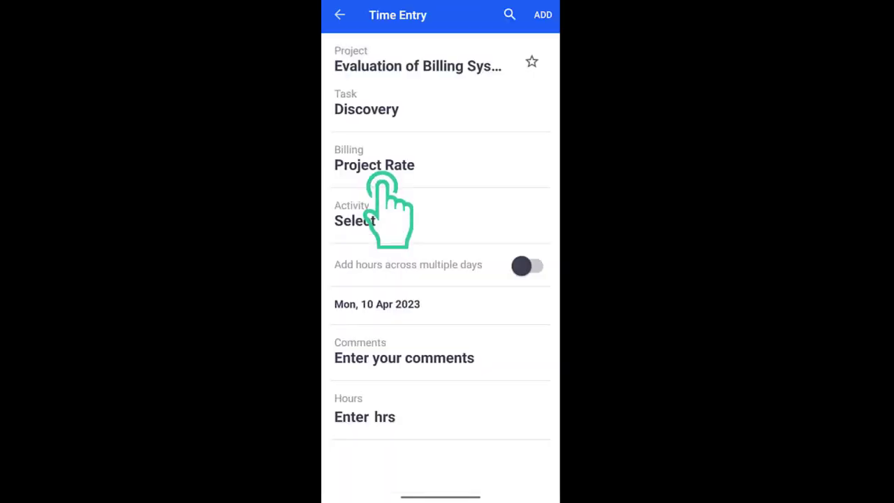
Enable adding hours across multiple days and enter 3 hours for Sun, 9 Apr, 7 for Mon, 10 Apr and 6 for Tue, 11 Apr 2023.
{"action": "left_click", "coordinate": [541, 269]}
{"action": "left_click_drag", "start_coordinate": [472, 344], "coordinate": [472, 166]}
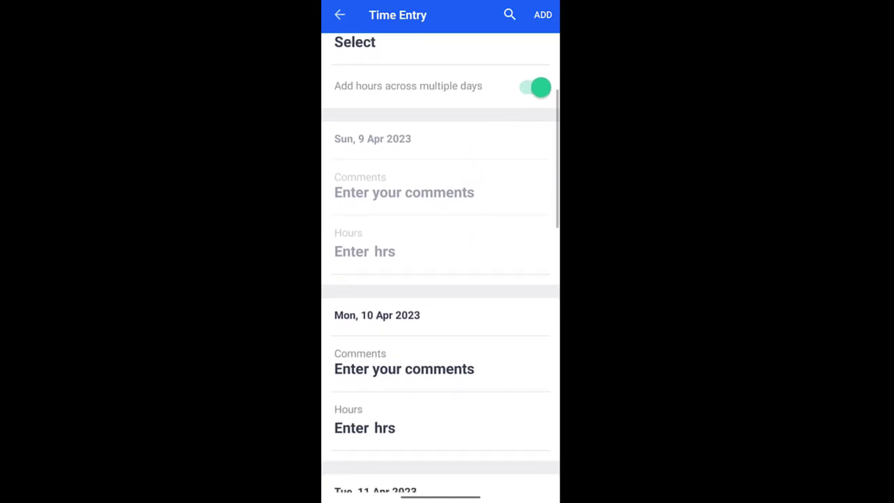
{"action": "left_click", "coordinate": [364, 251]}
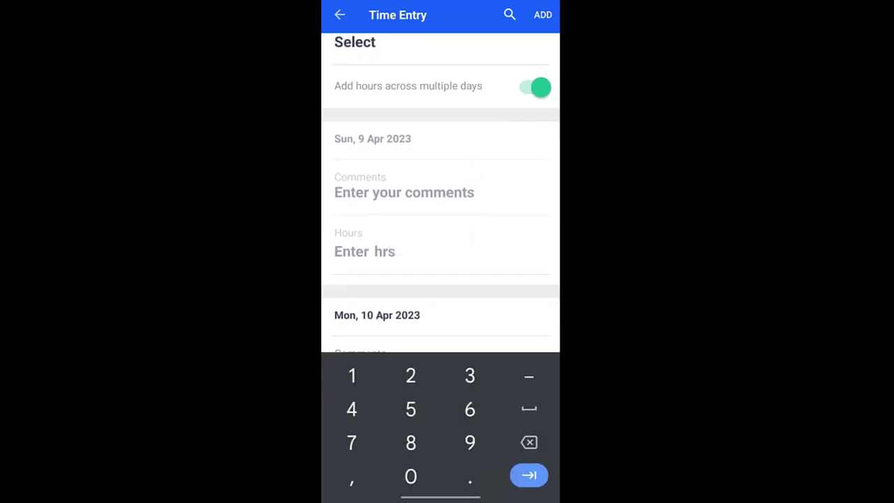
{"action": "left_click", "coordinate": [478, 383]}
{"action": "left_click_drag", "start_coordinate": [480, 269], "coordinate": [478, 133]}
{"action": "left_click", "coordinate": [365, 221]}
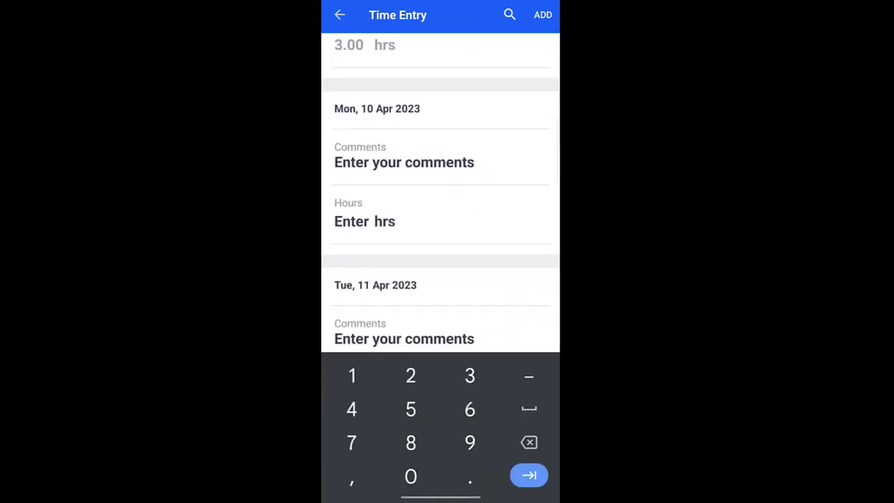
{"action": "left_click", "coordinate": [351, 442]}
{"action": "left_click_drag", "start_coordinate": [479, 301], "coordinate": [479, 126]}
{"action": "left_click", "coordinate": [365, 209]}
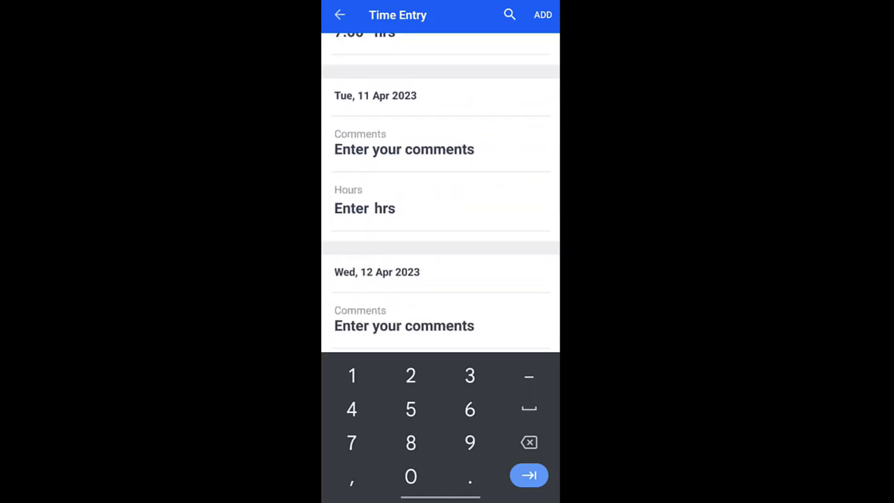
{"action": "left_click", "coordinate": [469, 408]}
{"action": "left_click_drag", "start_coordinate": [479, 300], "coordinate": [479, 140]}
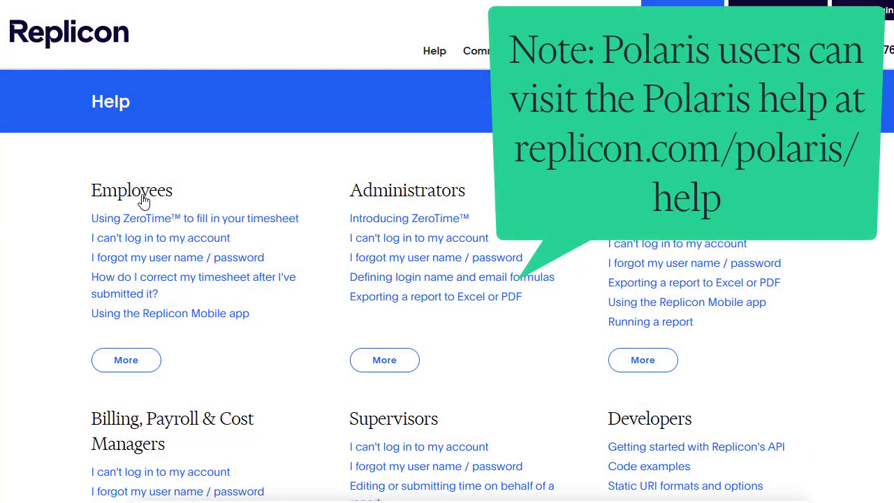
Open the Employees section of the Replicon Help website to view its timesheet topics.
{"action": "left_click", "coordinate": [143, 200]}
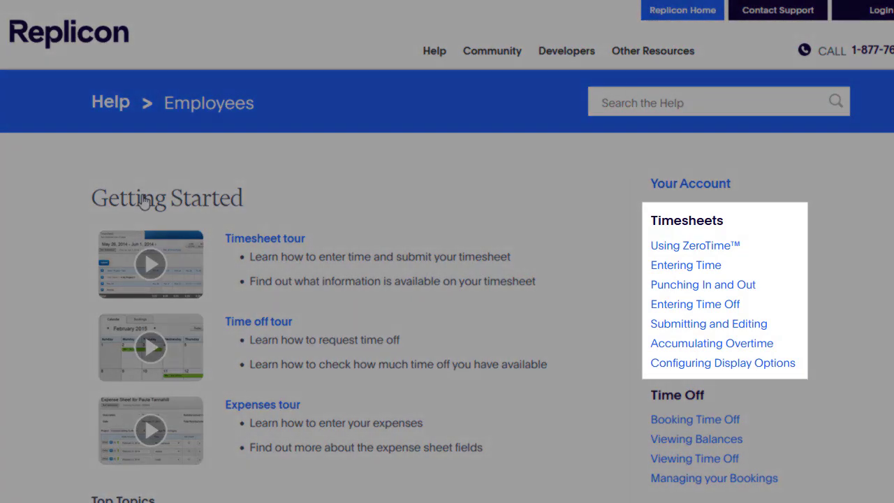